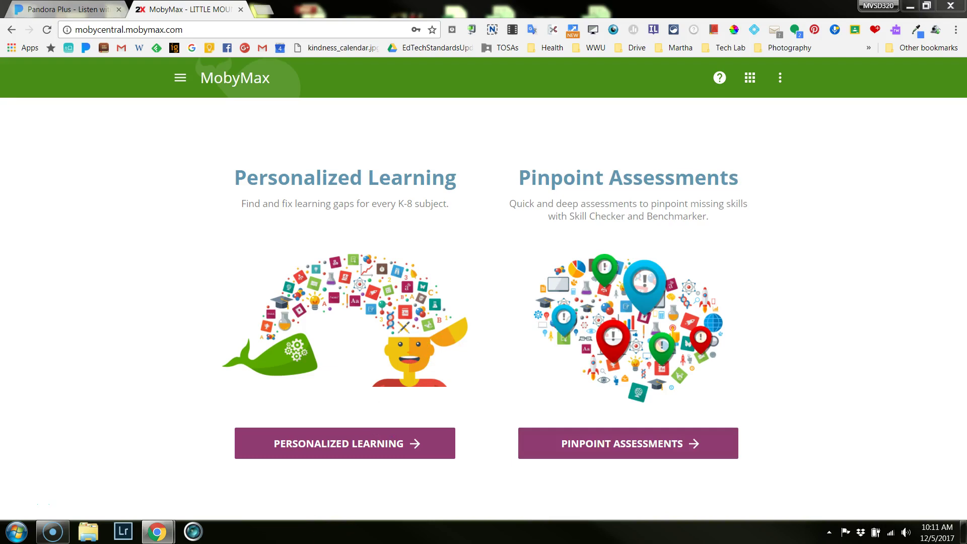
Open the Personalized Learning teacher dashboard from the MobyMax home page.
click(455, 295)
click(352, 452)
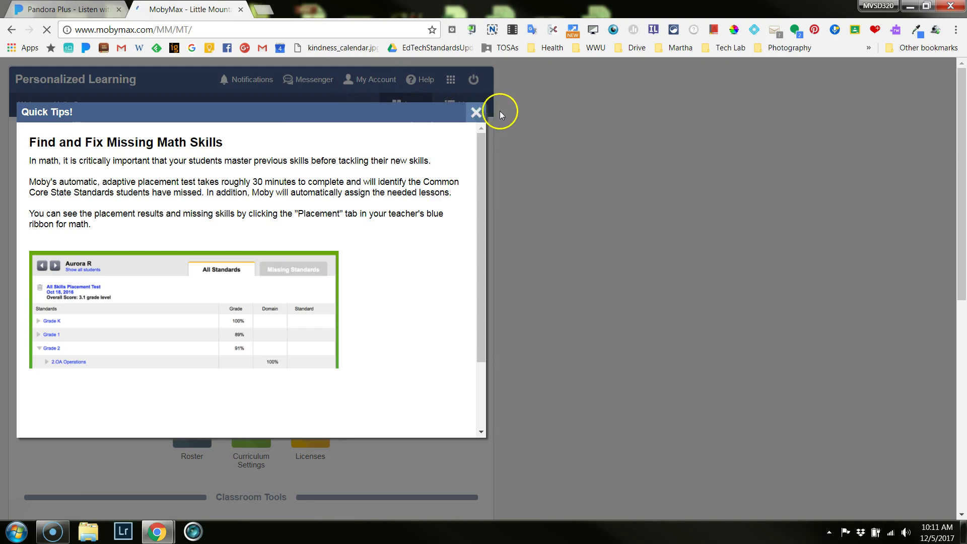
Close the Quick Tips pop-up and open the Roster page listing the 18 students.
click(475, 113)
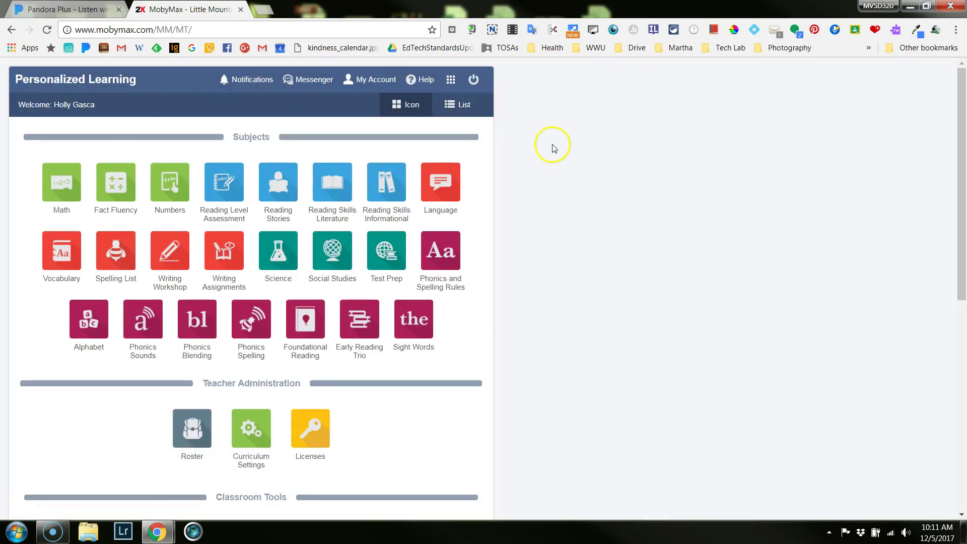
drag(956, 216, 956, 324)
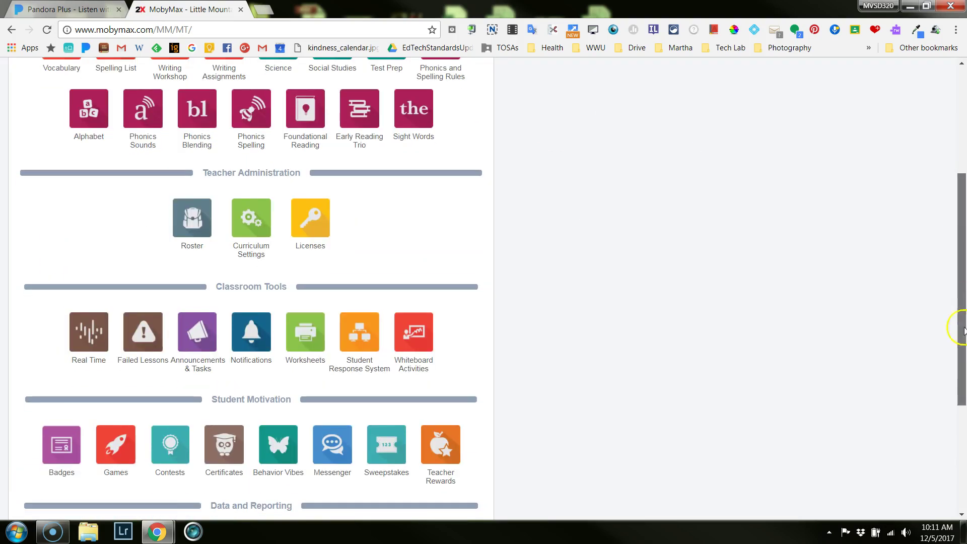
click(191, 233)
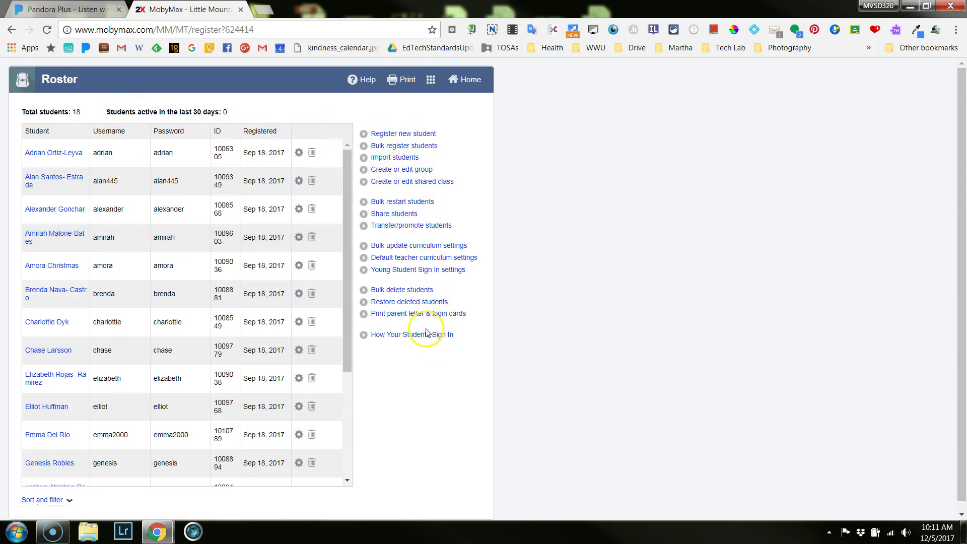
Open the Young Student Sign In settings and switch the feature On.
click(382, 272)
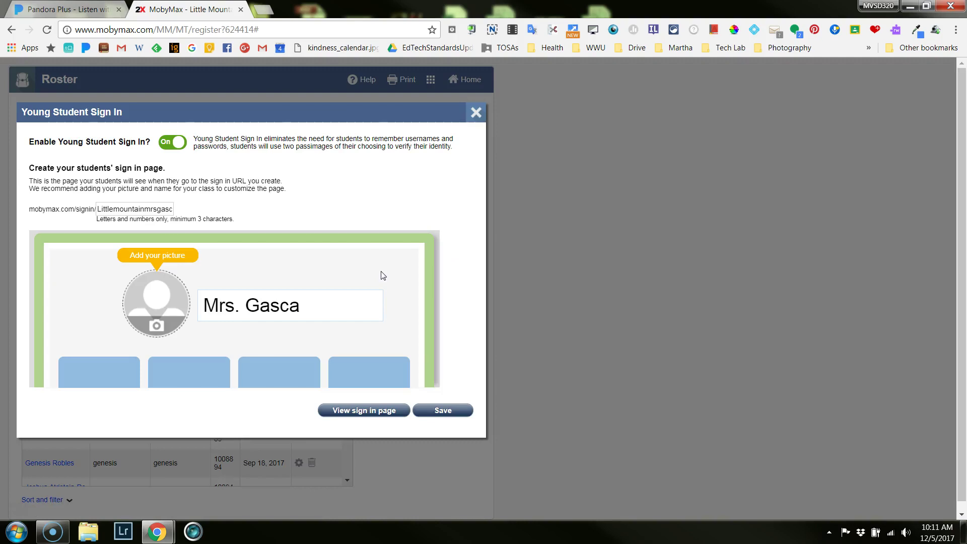
click(86, 236)
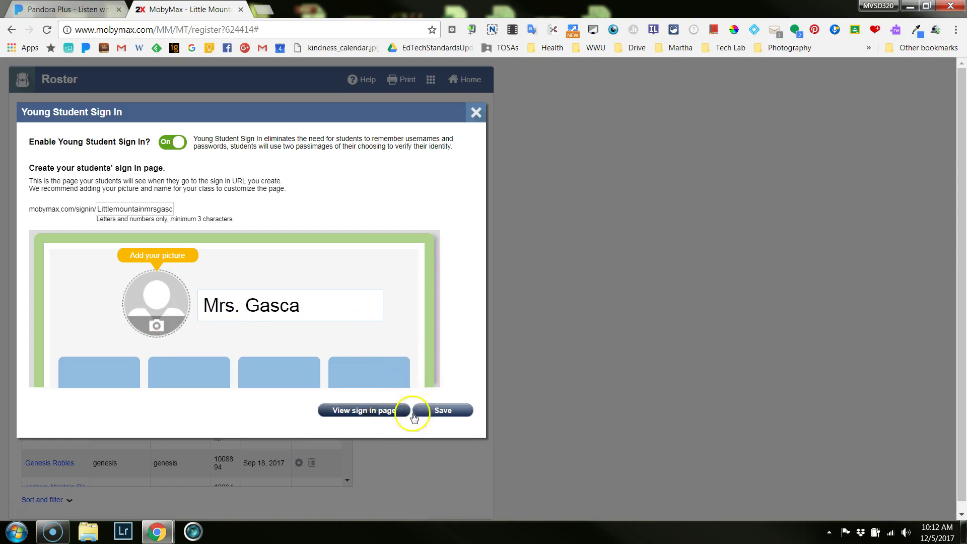
Preview the student sign-in page in a new tab, then save and close the sign-in settings.
click(382, 413)
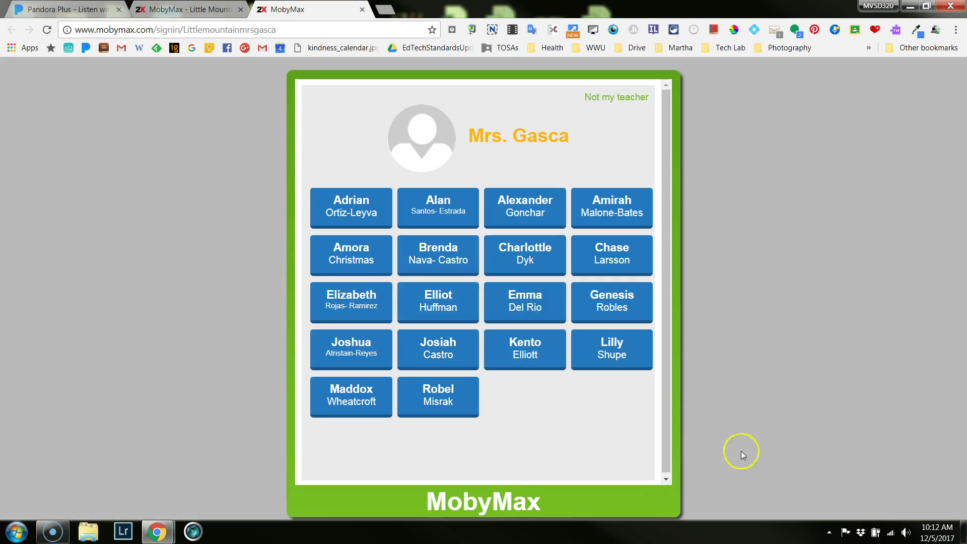
click(194, 15)
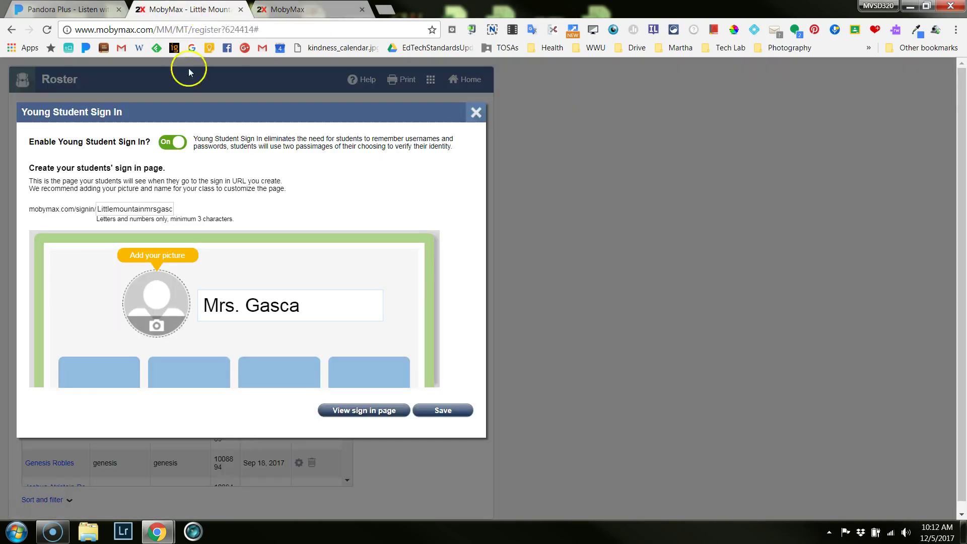
click(449, 415)
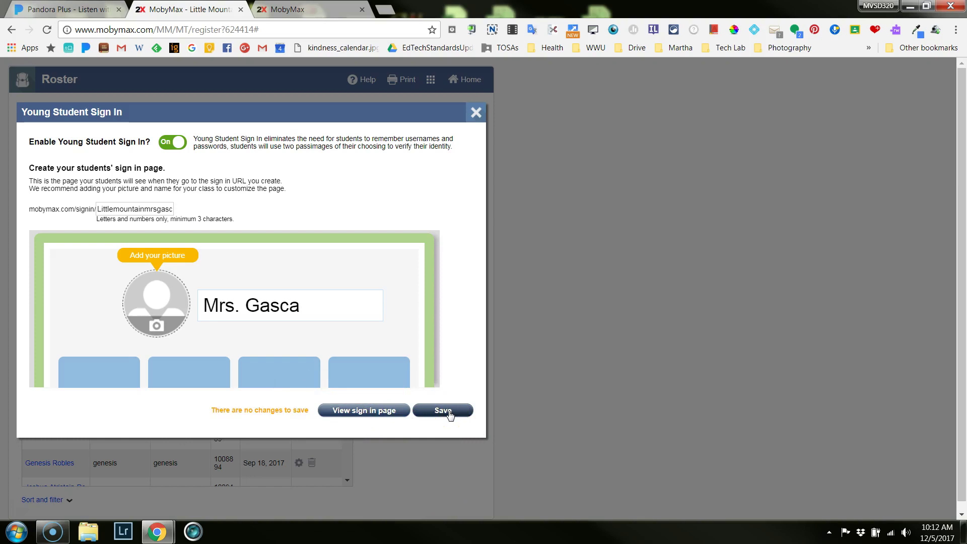
click(448, 414)
click(475, 111)
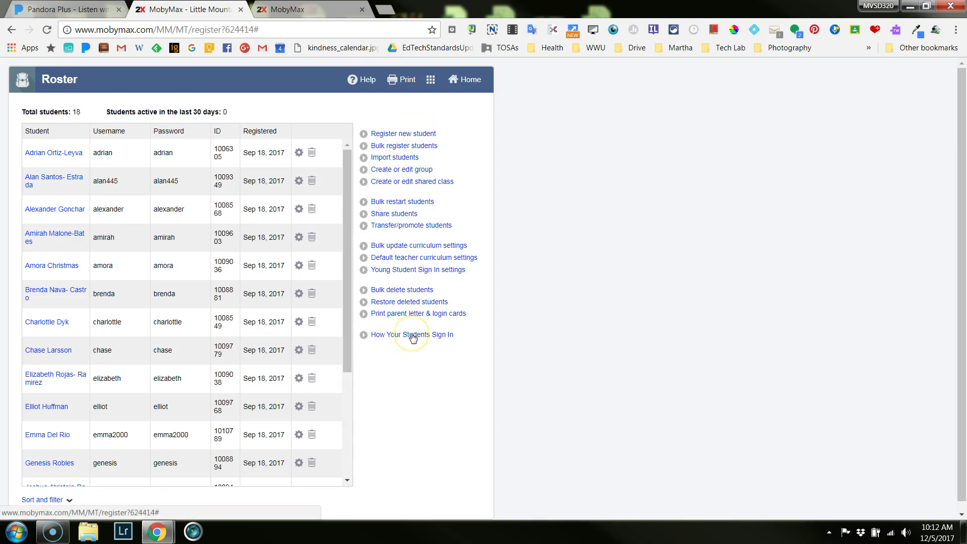
Open the Option 4 unique classroom sign-in page, copy its address, and bring up goo.gl.
click(412, 335)
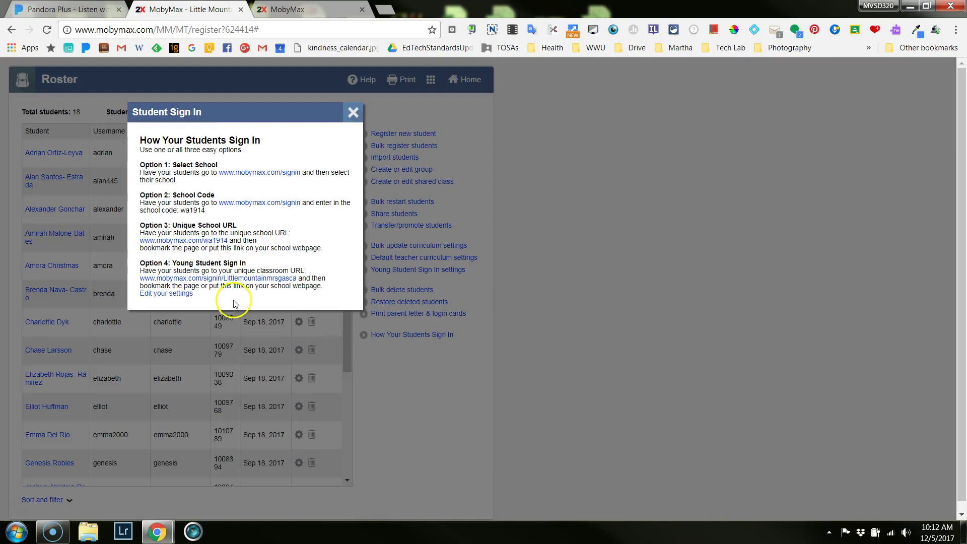
click(288, 279)
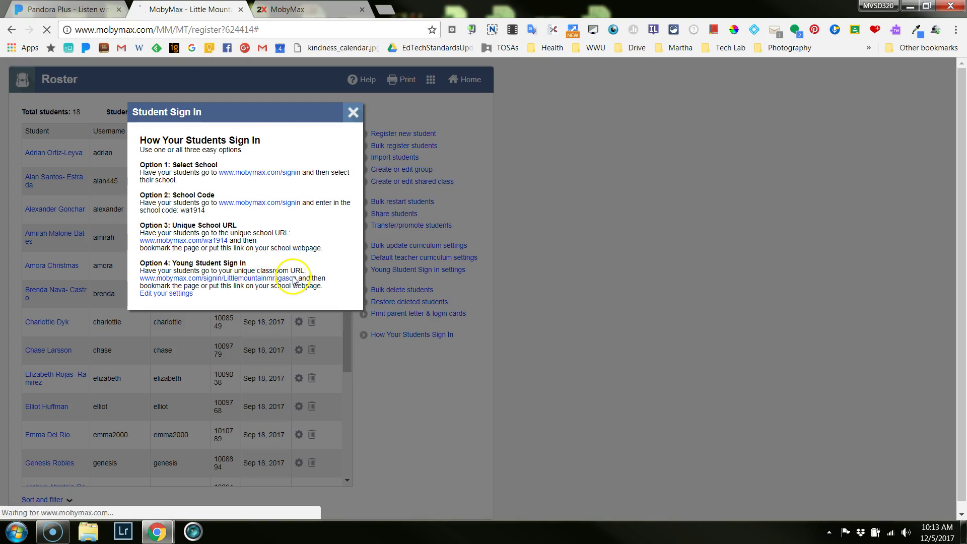
click(98, 32)
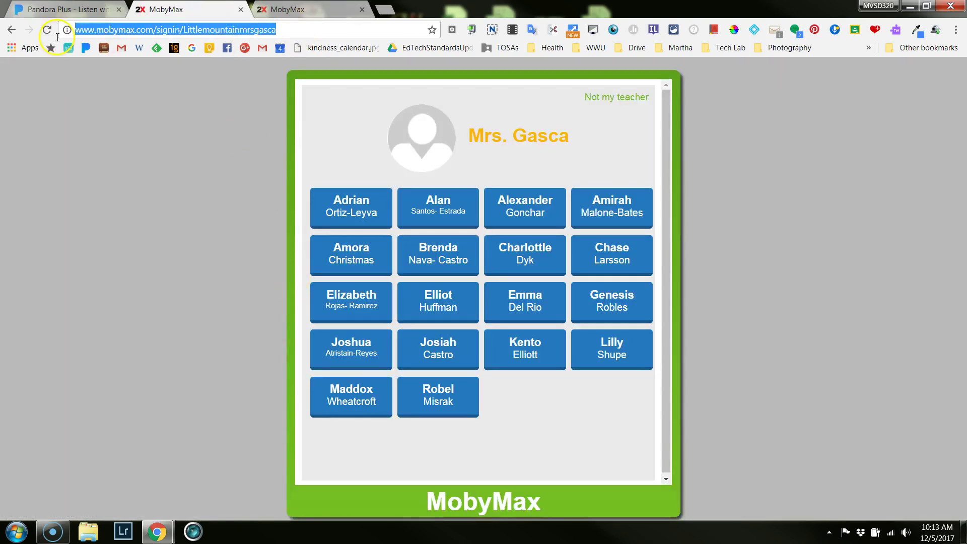
right_click(97, 34)
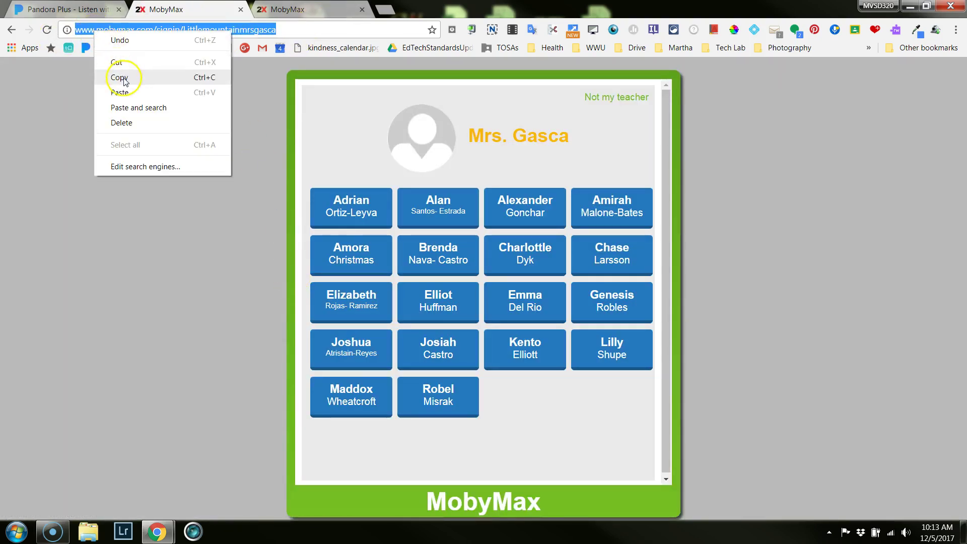
click(120, 74)
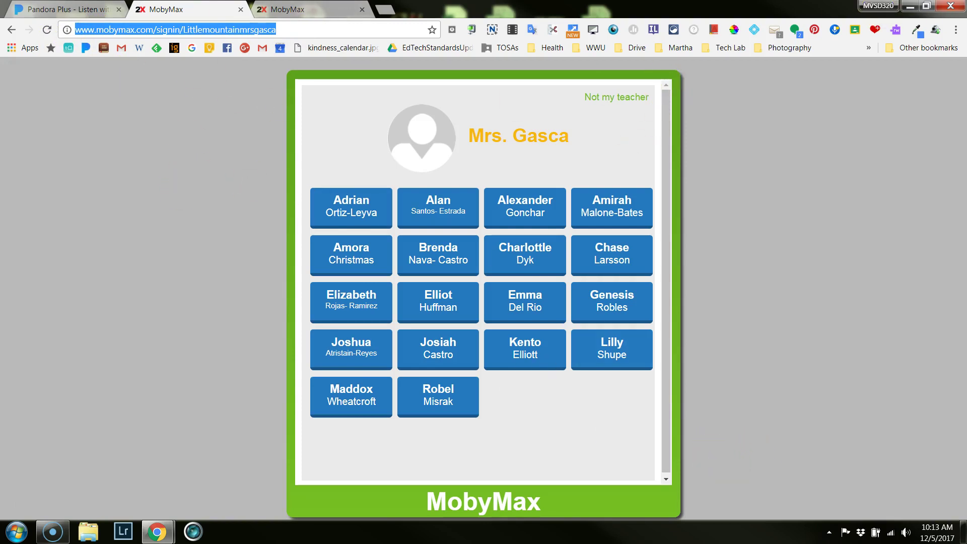
drag(966, 10, 189, 15)
drag(780, 87, 277, 88)
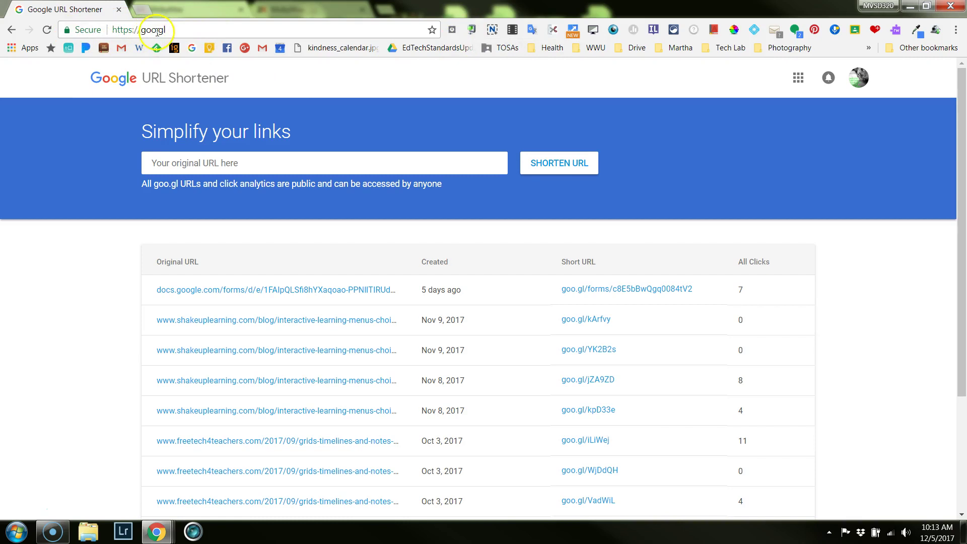
click(236, 157)
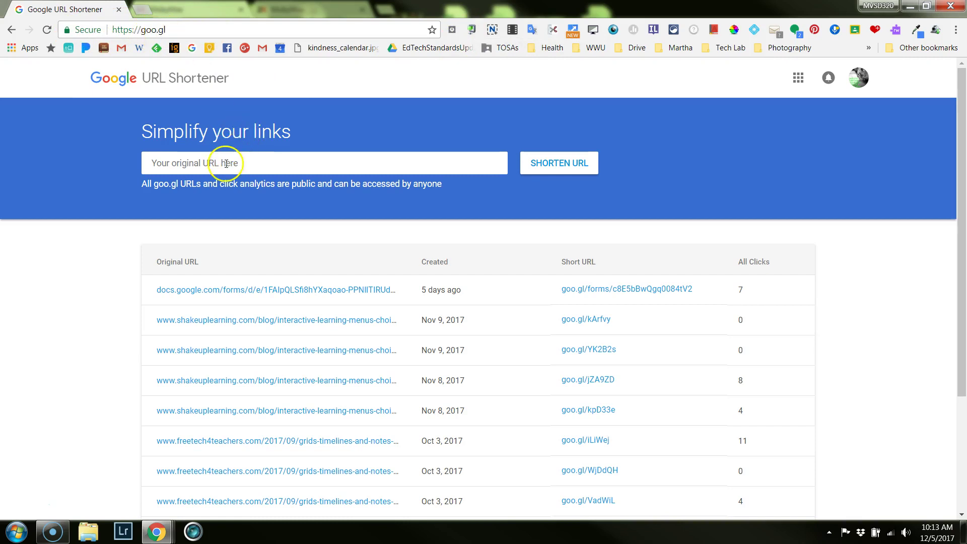
right_click(229, 163)
click(260, 236)
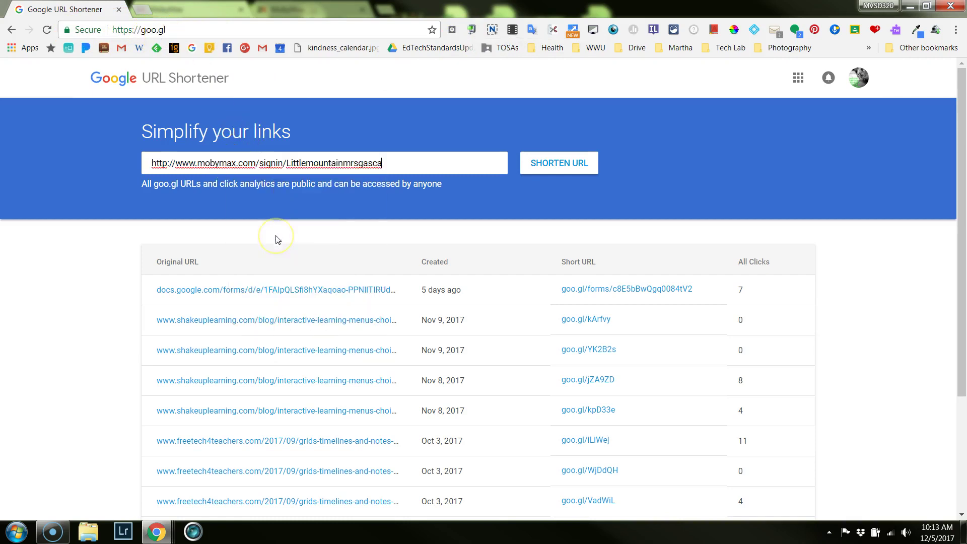
click(578, 168)
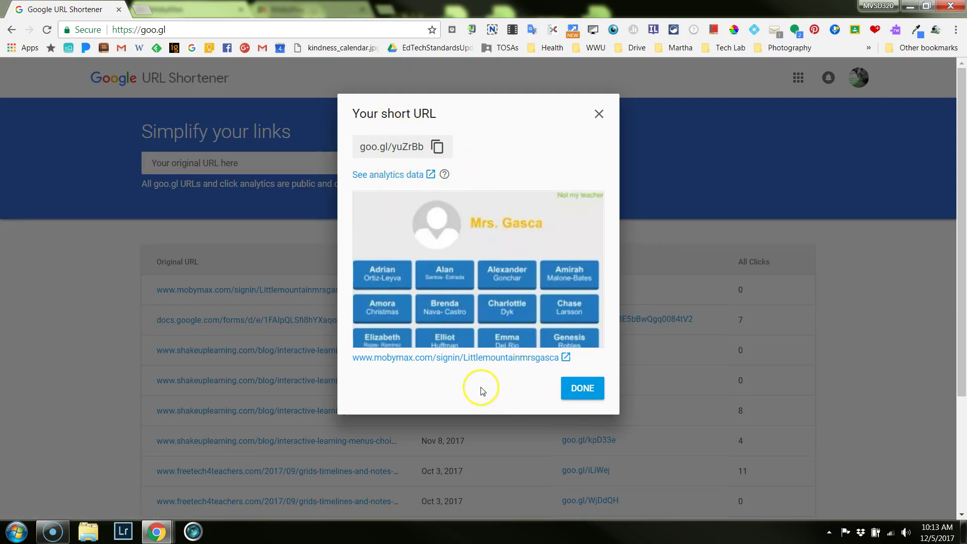
click(392, 174)
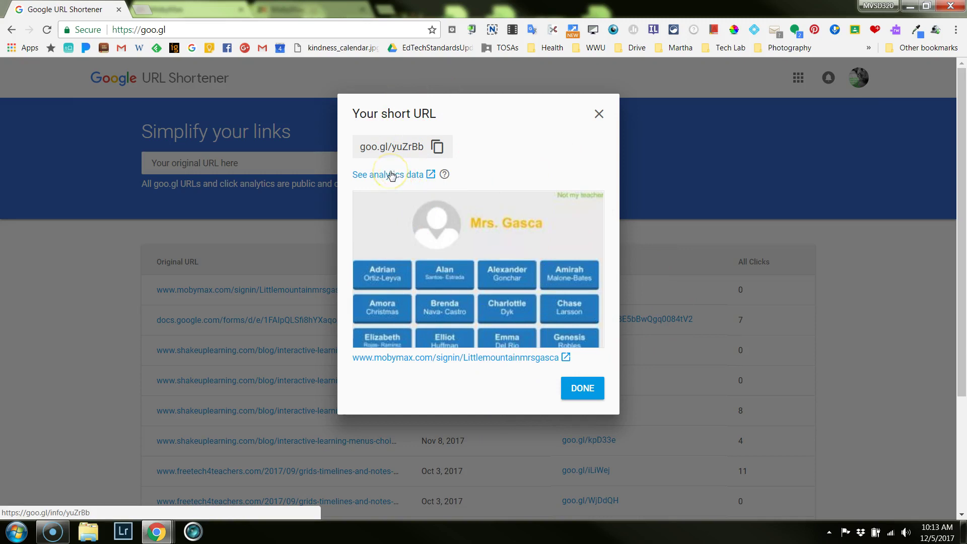
click(392, 179)
click(393, 171)
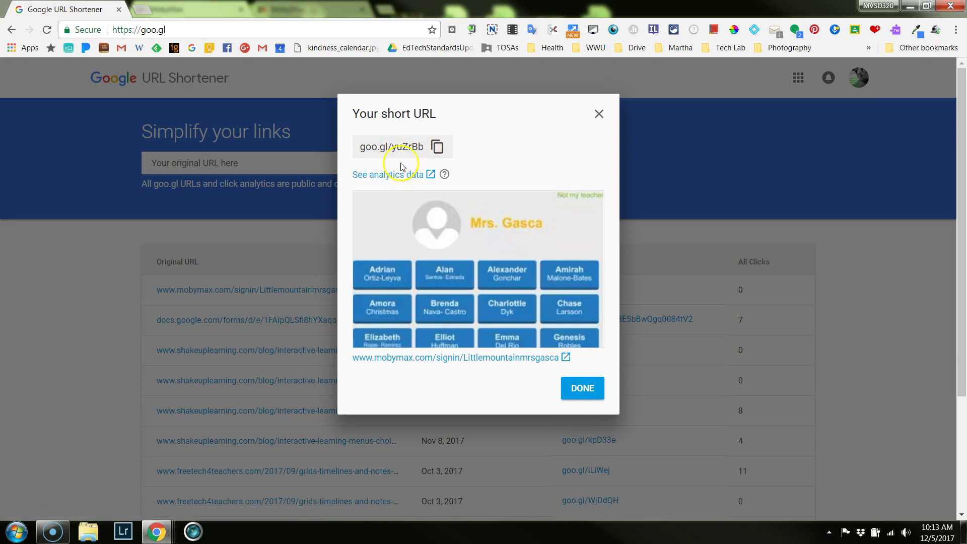
click(398, 175)
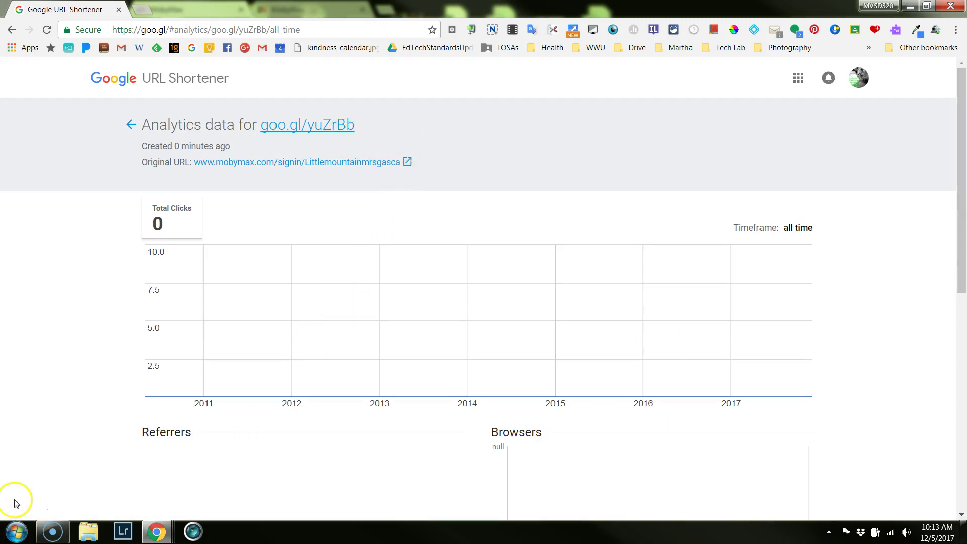
key(alt+Left)
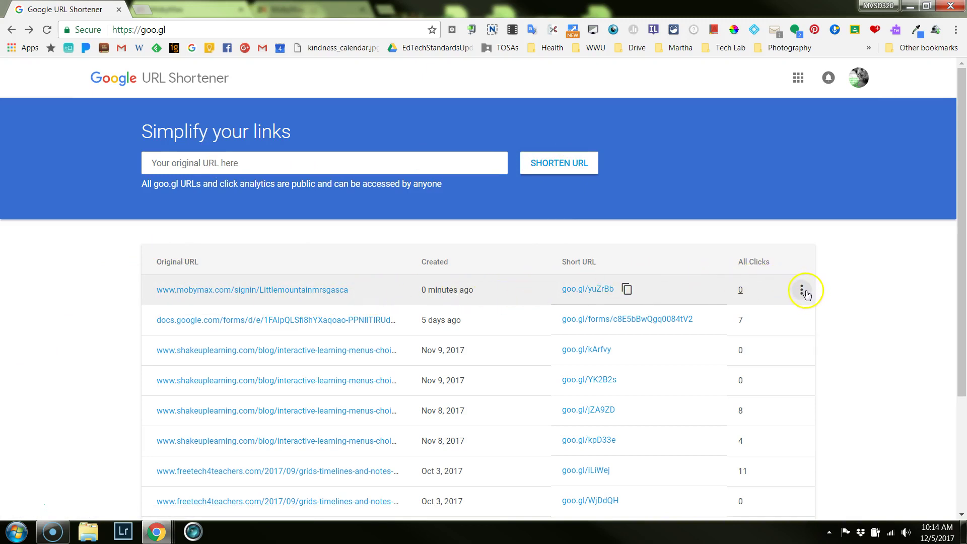
click(802, 291)
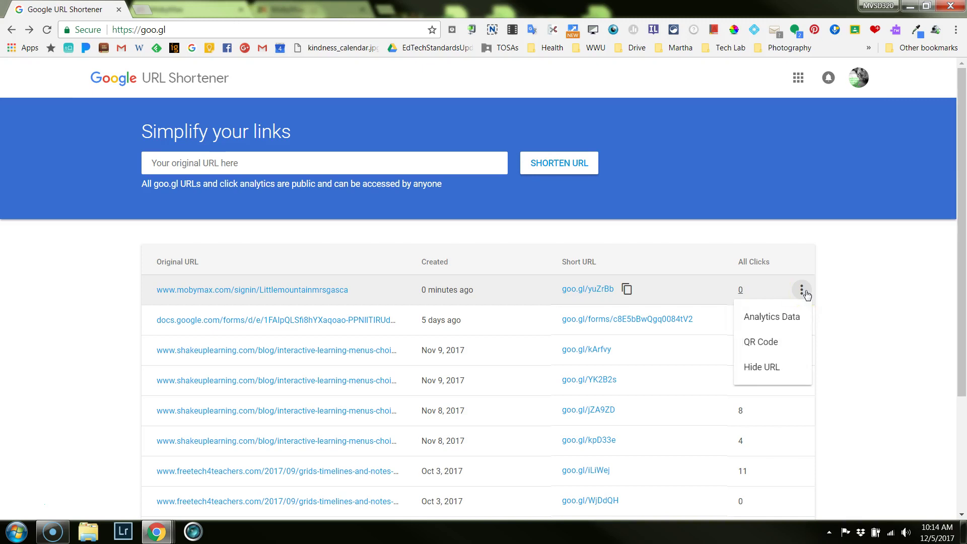
click(770, 345)
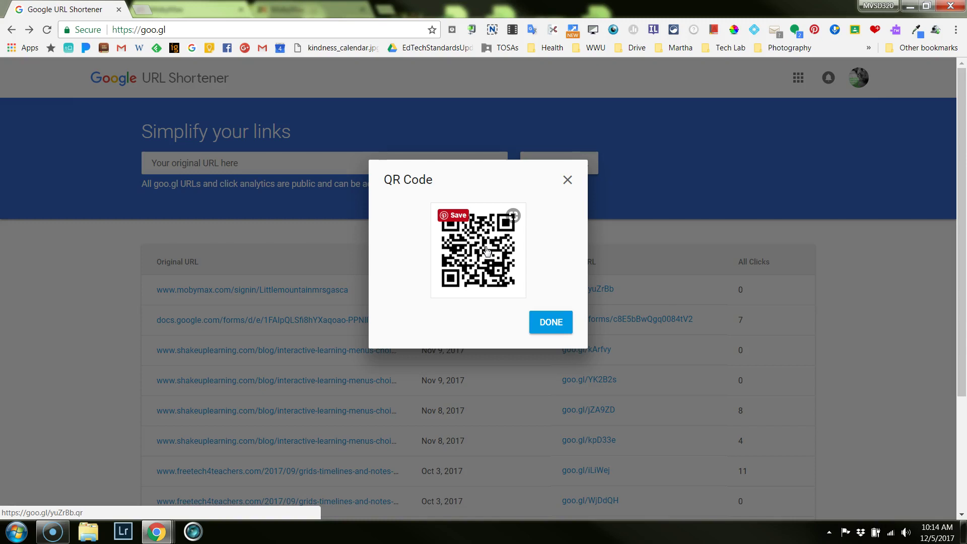
right_click(486, 247)
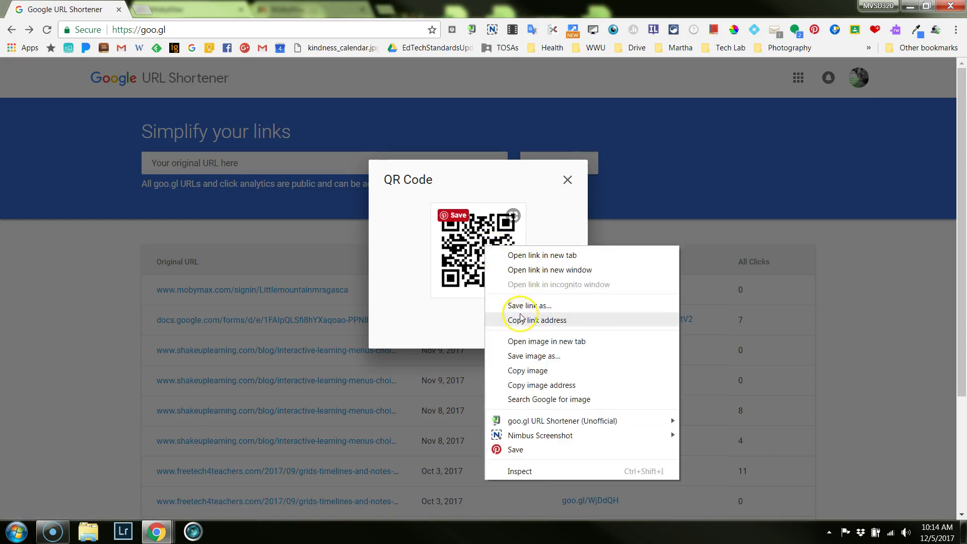
click(530, 357)
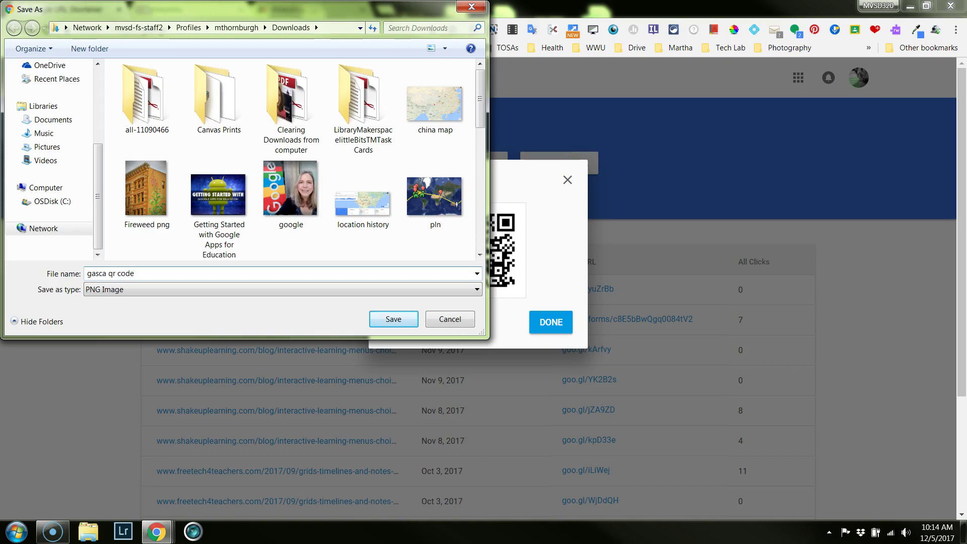
Save the QR image as 'gasca qr code.png' in Downloads and close the QR code view.
click(398, 319)
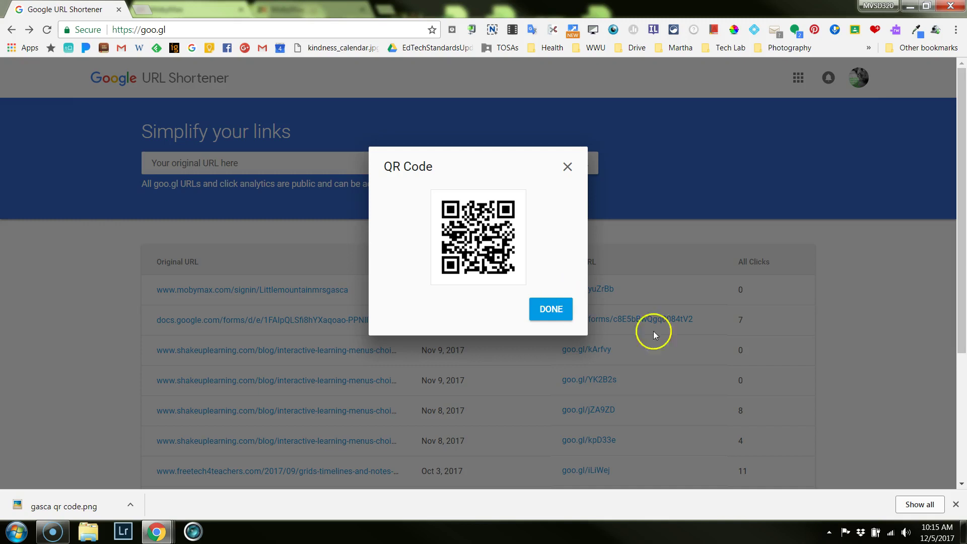
click(543, 318)
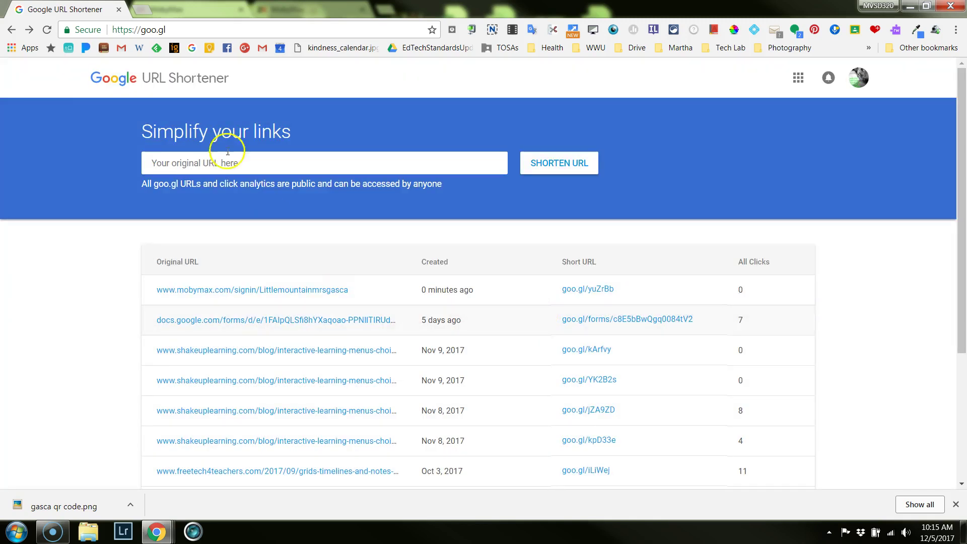